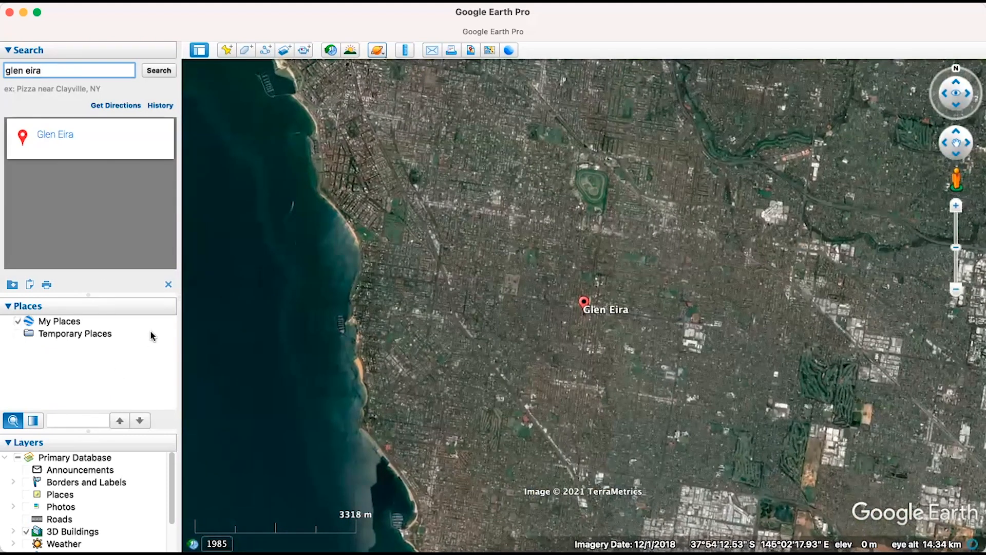
- Clear the Glen Eira search results and import the GPS route file without KML tracks, with altitudes adjusted to ground height
click(170, 284)
scroll(480, 421, down, 3)
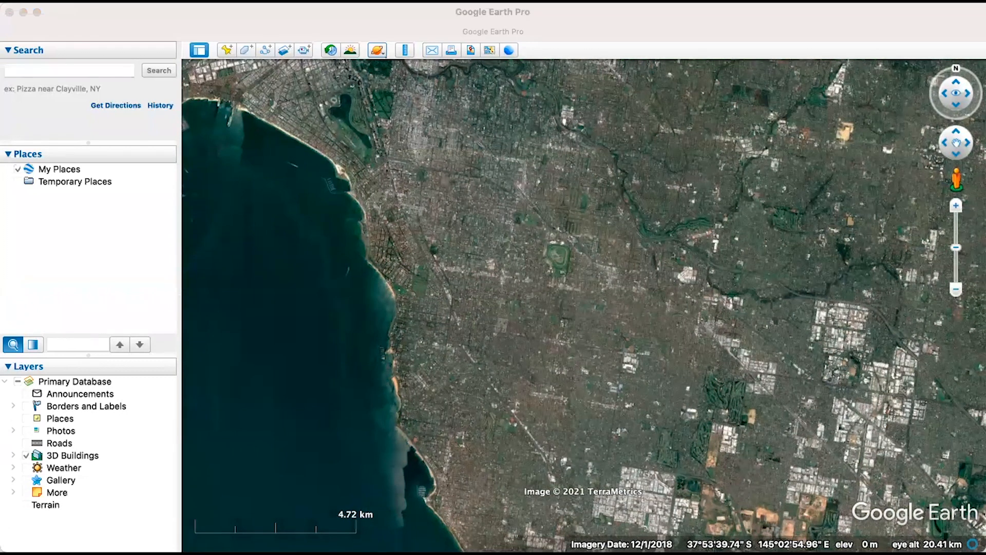
drag(500, 88, 488, 152)
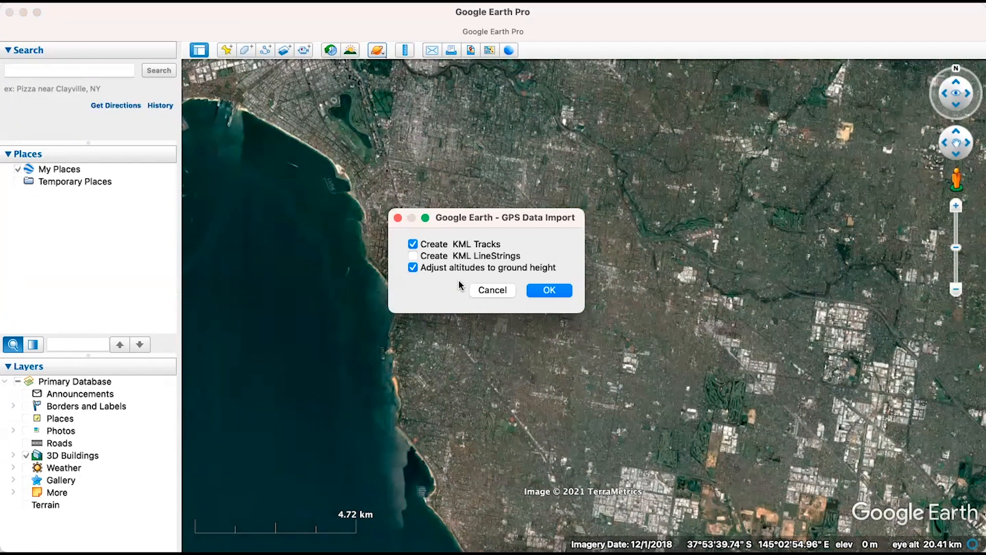
click(413, 245)
click(545, 291)
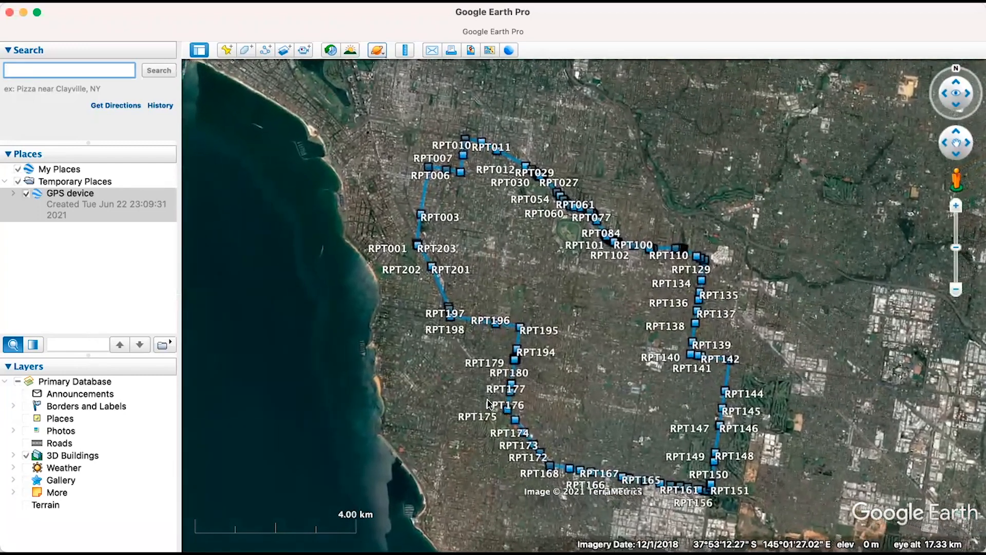
- Hide the Points folder inside the imported GPS device's Routes, leaving only the path displayed, and collapse the Routes folder
click(15, 195)
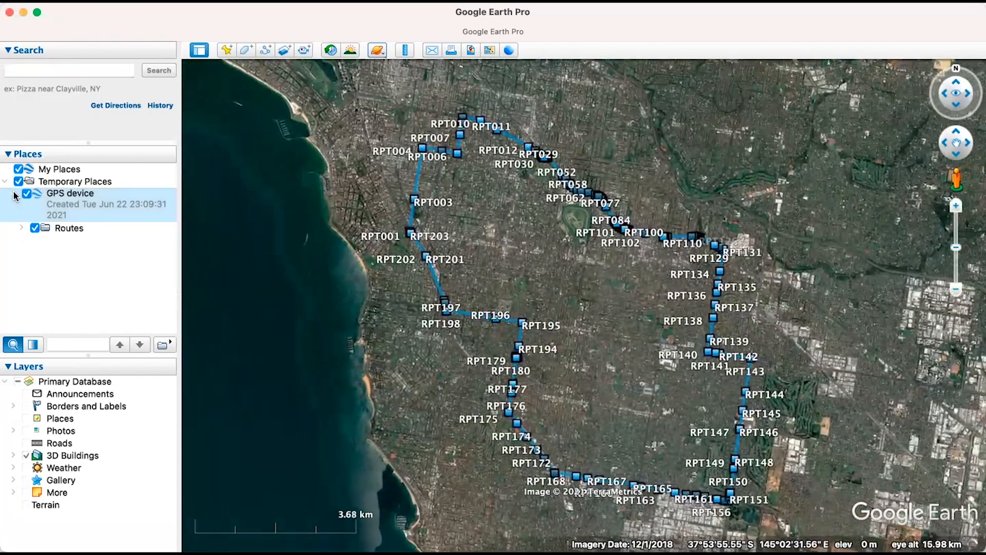
click(22, 227)
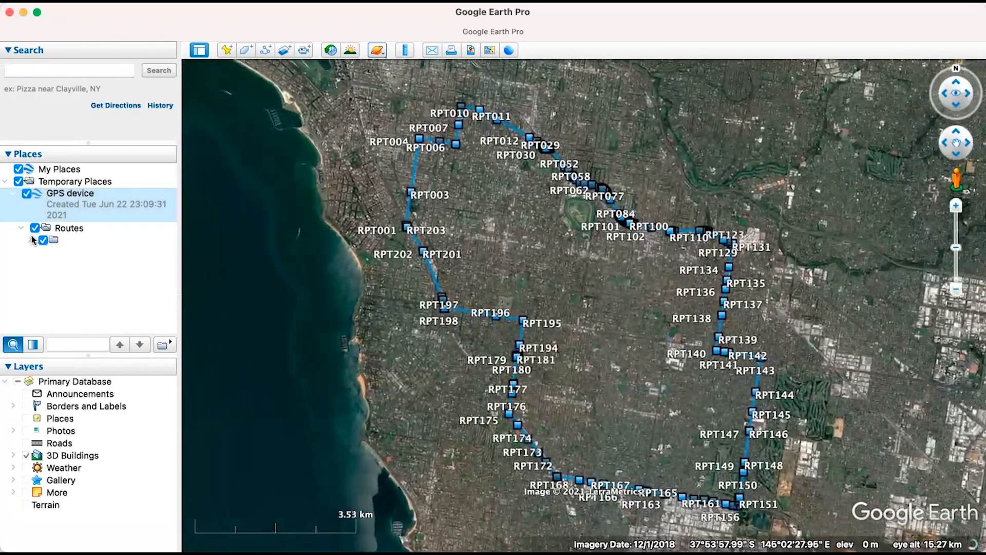
click(30, 240)
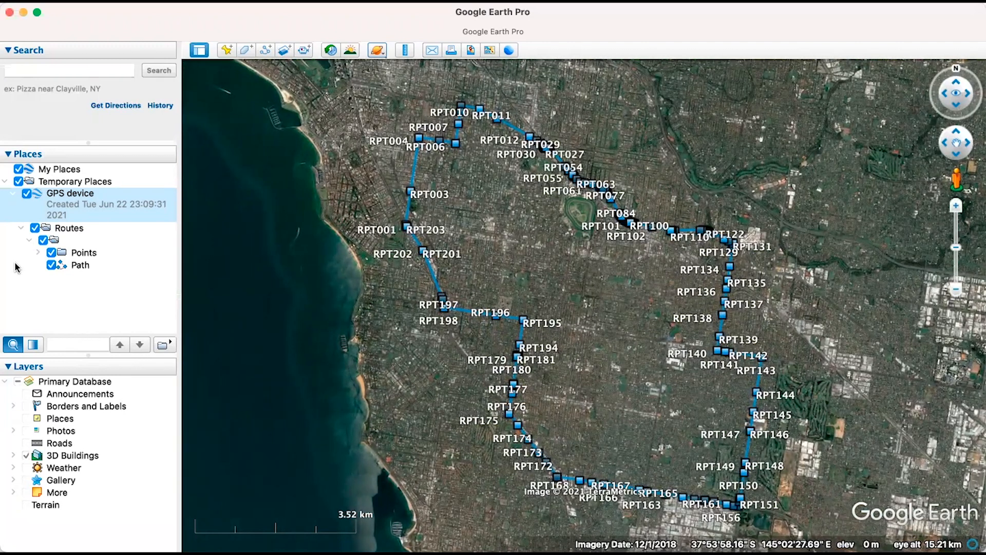
click(52, 252)
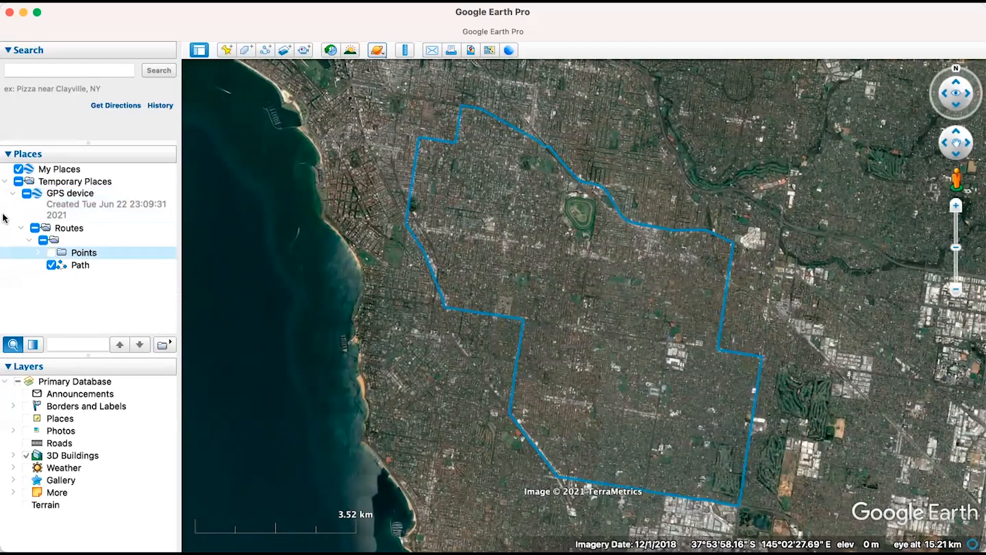
click(21, 228)
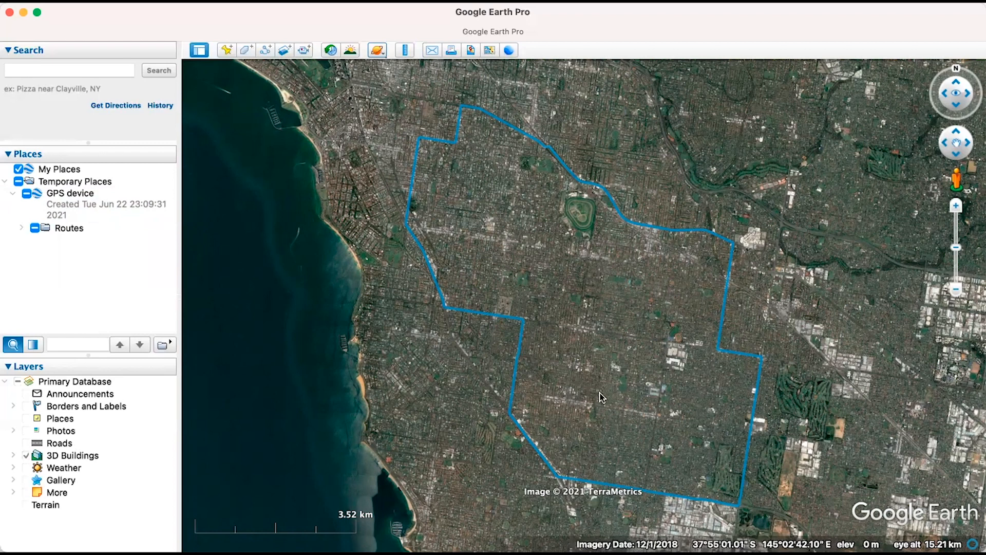
- Add a placemark named "Start point" at a wide regional view of the area around the imported boundary
scroll(602, 397, down, 10)
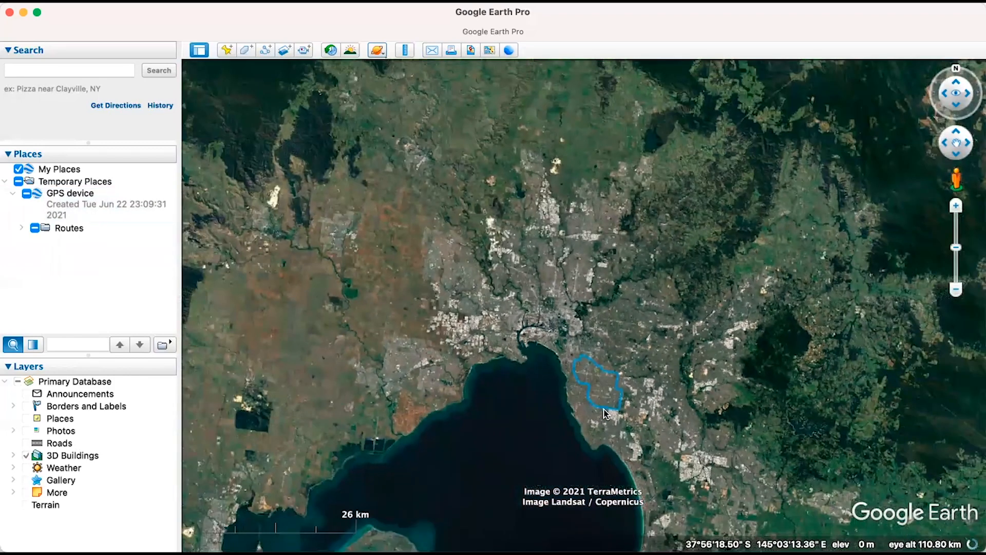
scroll(604, 411, down, 10)
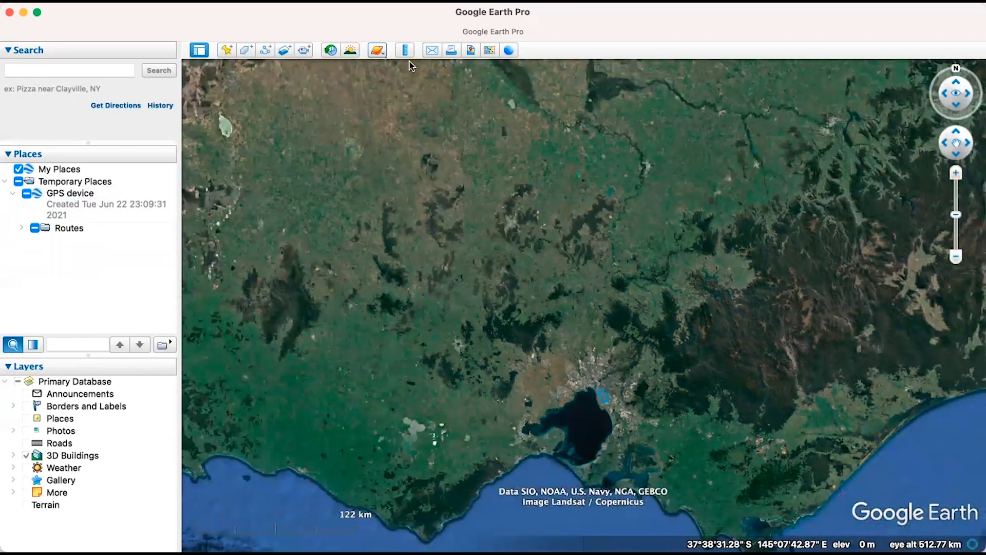
click(226, 51)
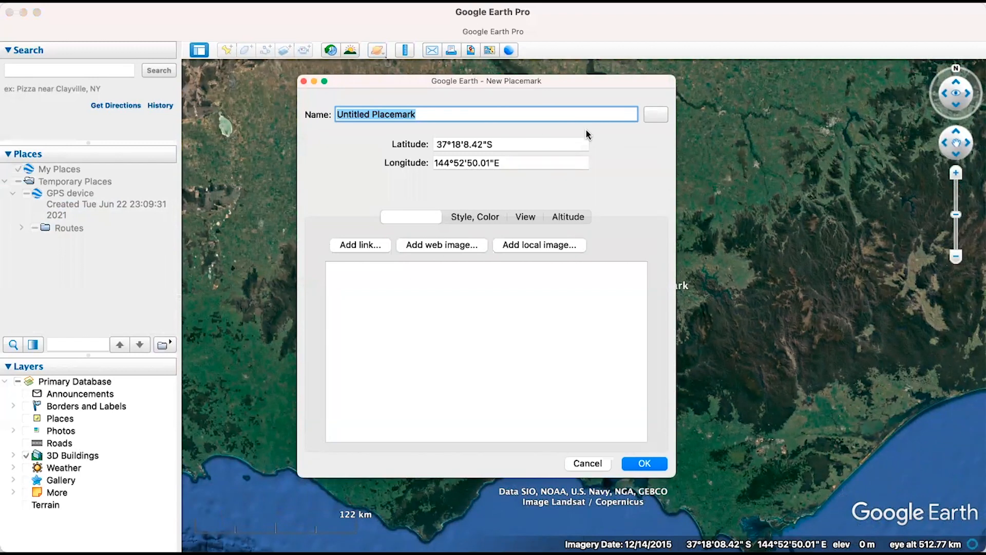
text(Start)
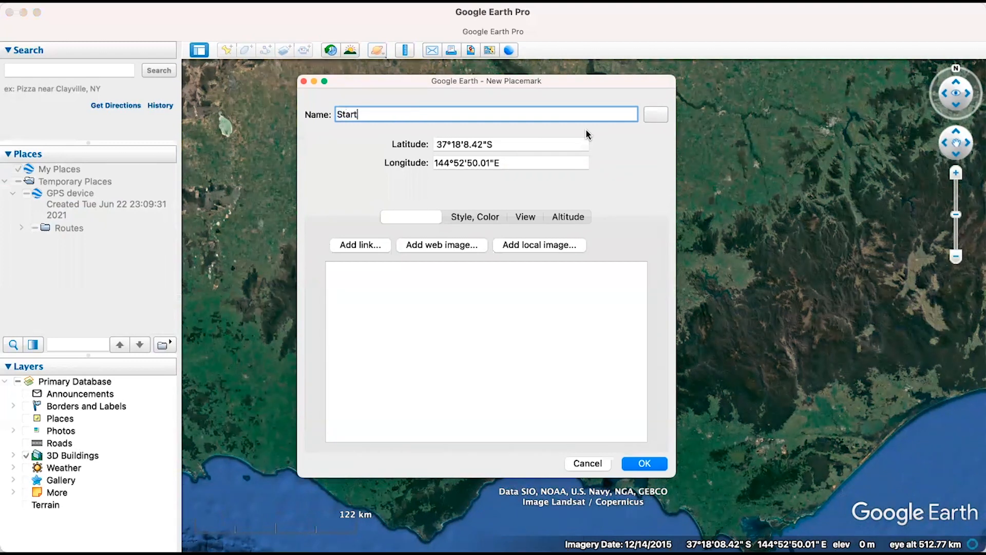
text( point)
click(645, 464)
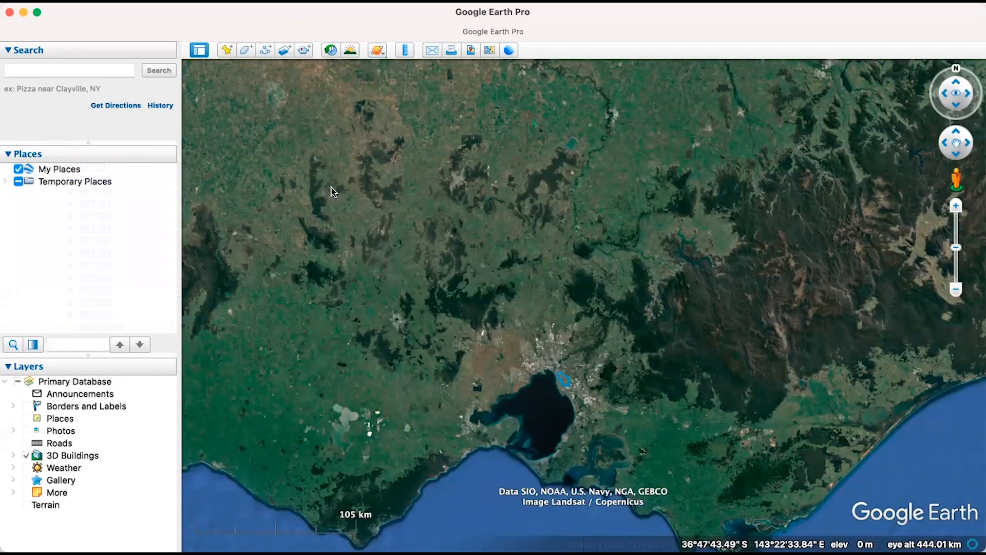
- Add a placemark named "start point" at the wide regional view, with its icon set to No Icon
click(225, 49)
text(star)
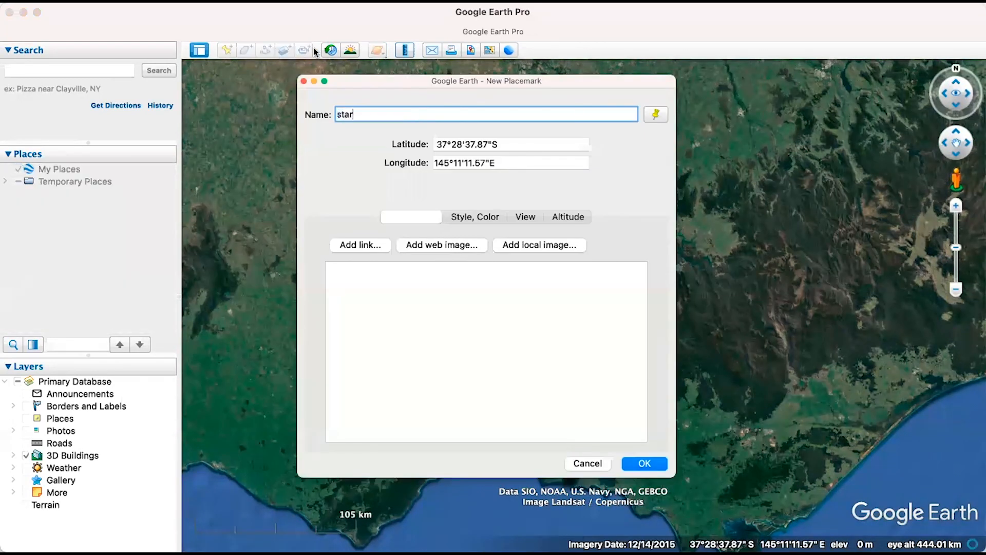
text(t point)
click(657, 115)
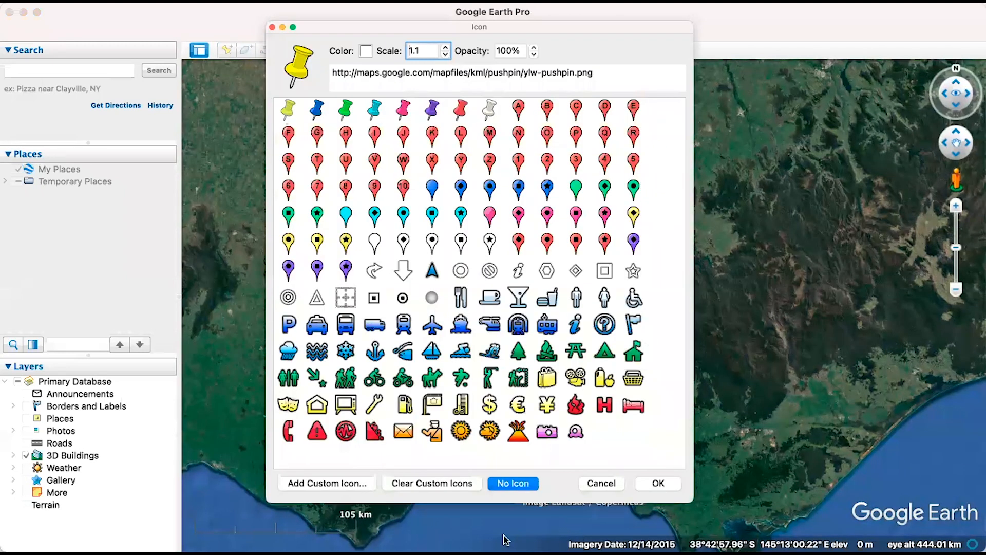
click(519, 483)
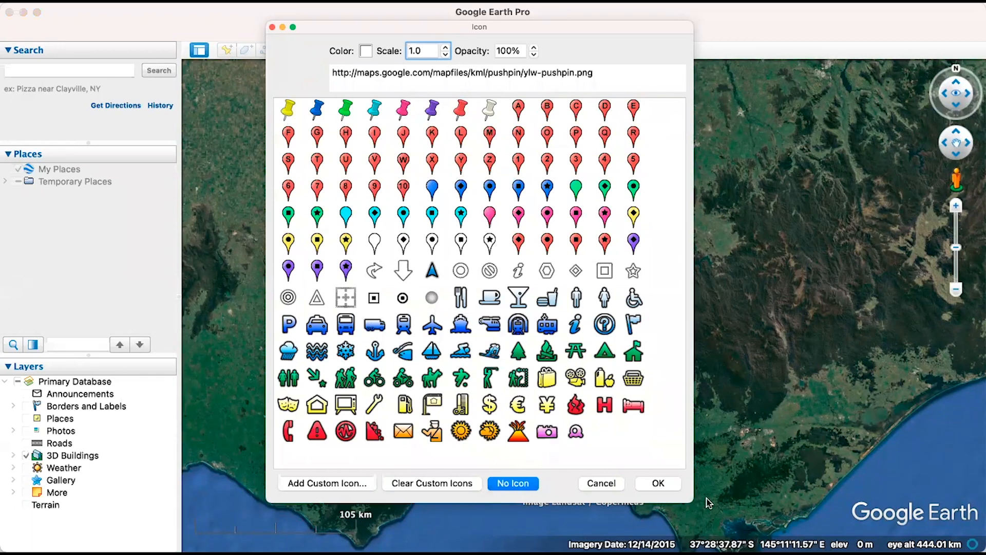
click(659, 484)
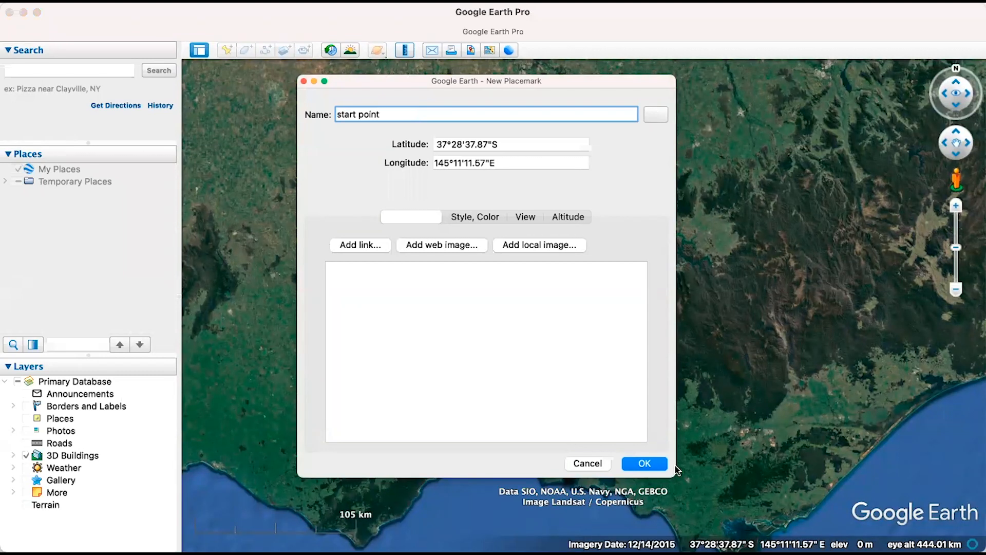
click(644, 464)
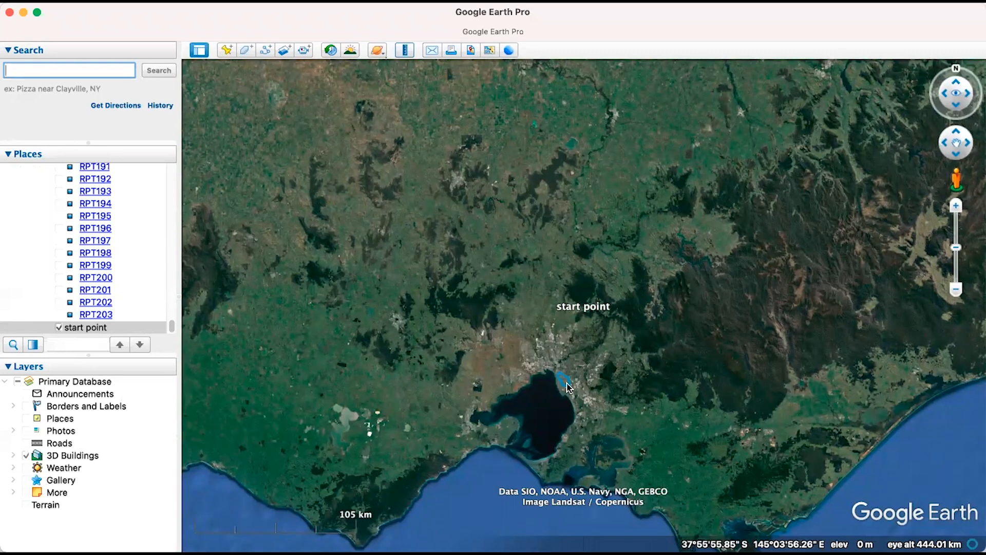
- Add a placemark named "end point" at a close view with the whole blue boundary path framed
scroll(567, 388, up, 6)
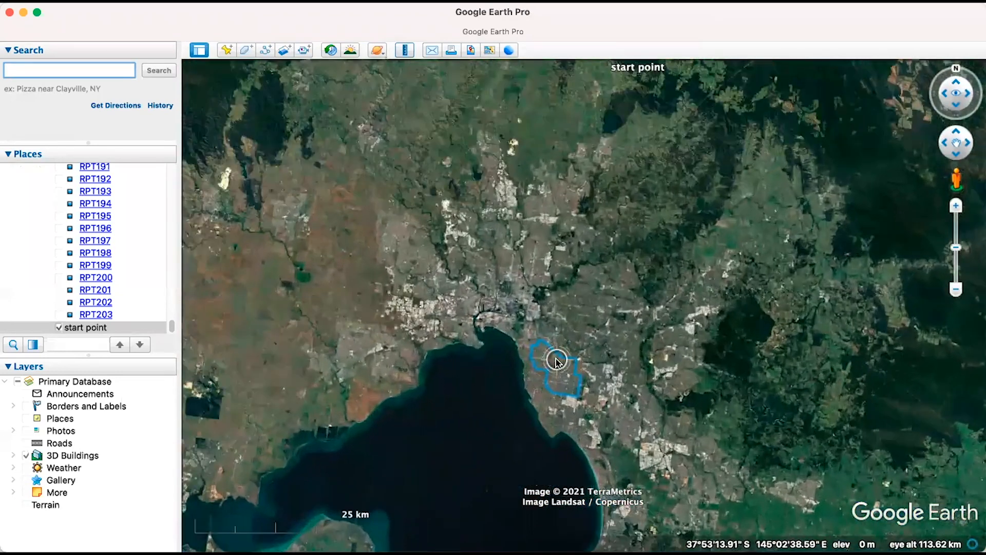
scroll(557, 370, up, 5)
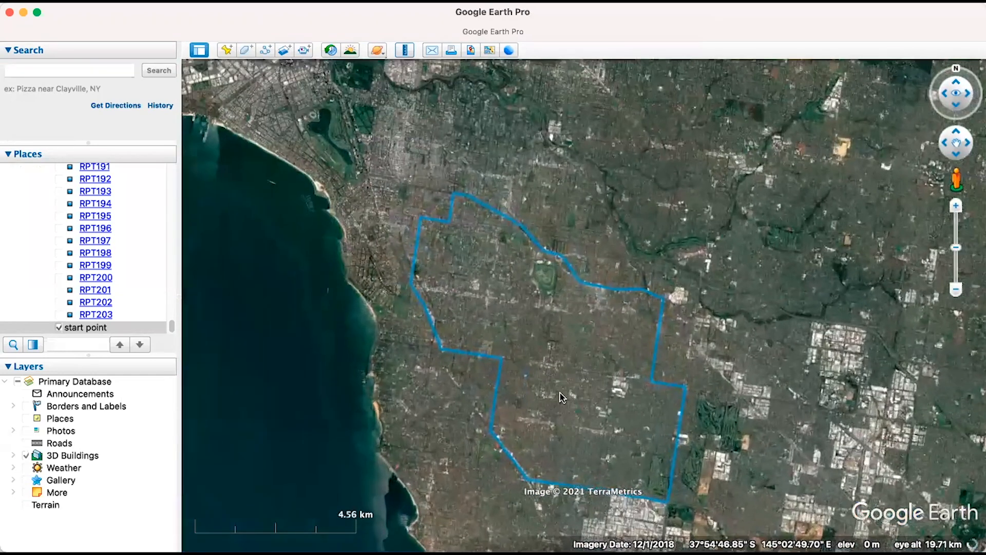
drag(560, 393, 552, 346)
scroll(553, 346, up, 3)
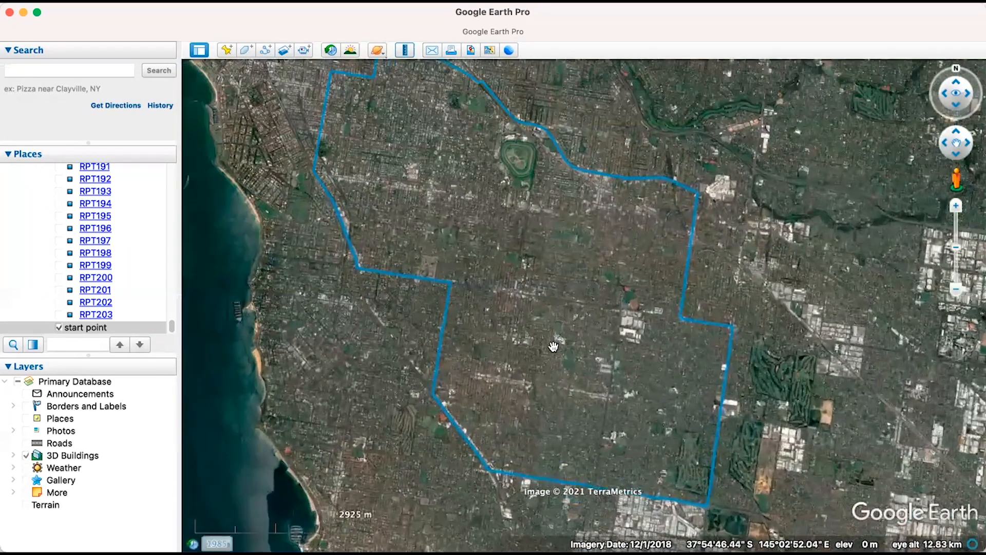
scroll(554, 346, down, 3)
scroll(554, 335, up, 1)
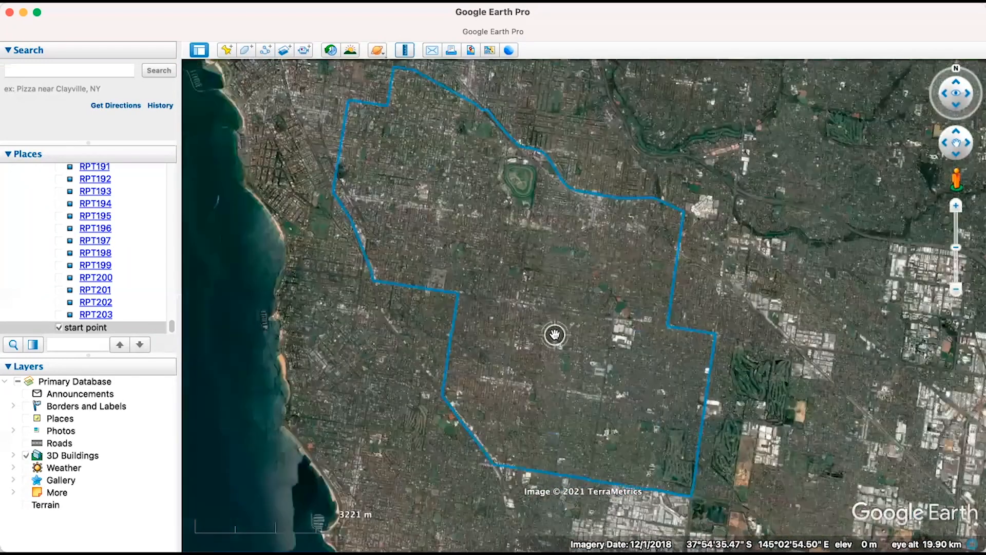
scroll(555, 334, down, 2)
scroll(560, 337, up, 3)
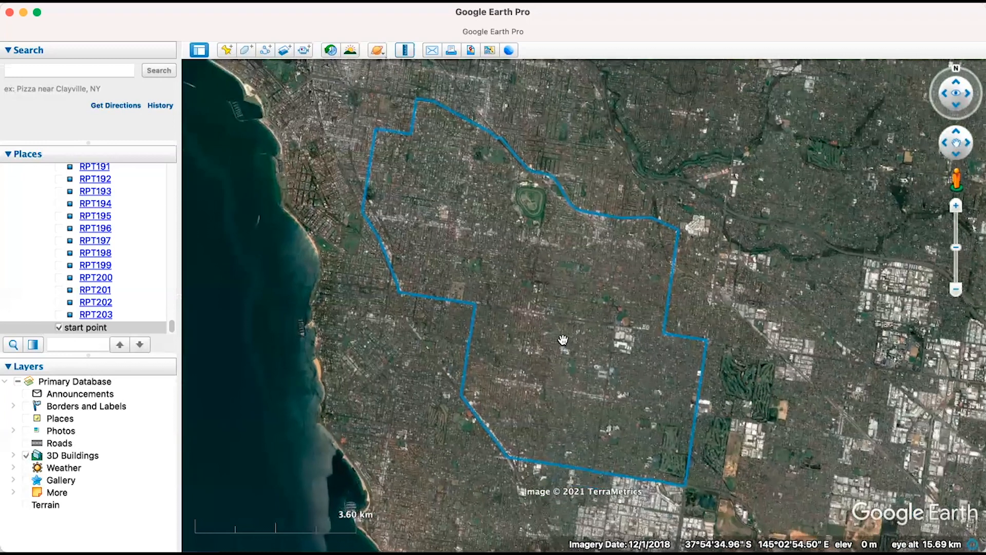
click(227, 50)
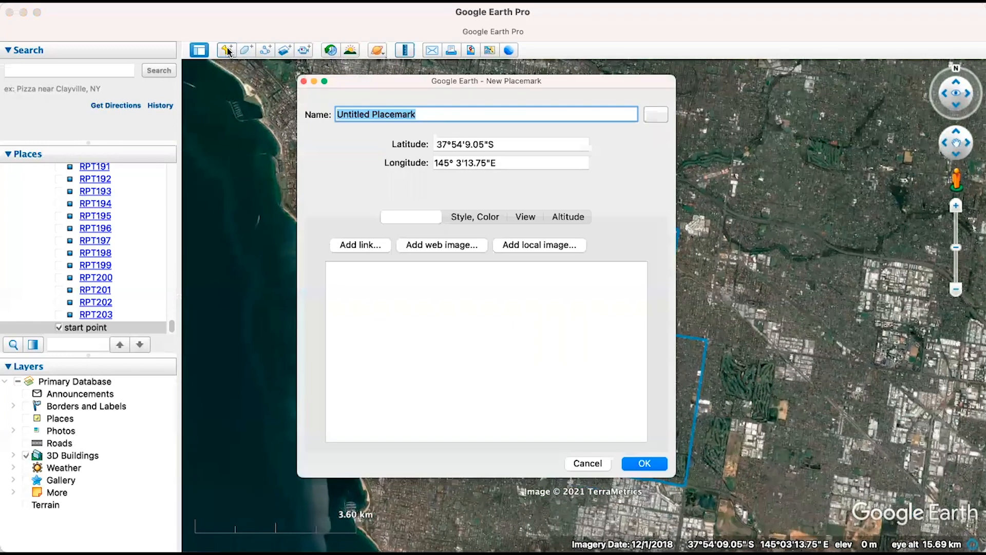
text(end )
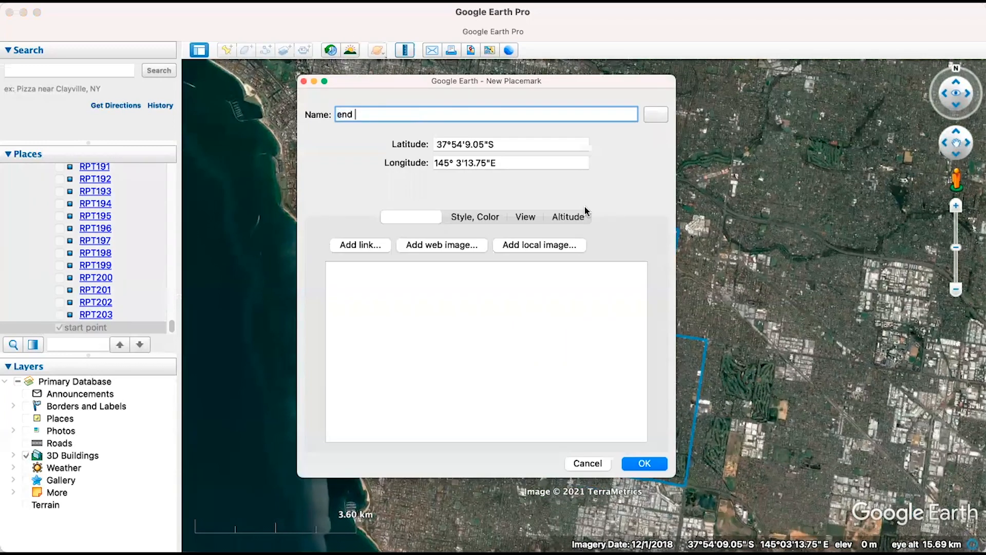
text(point)
click(650, 464)
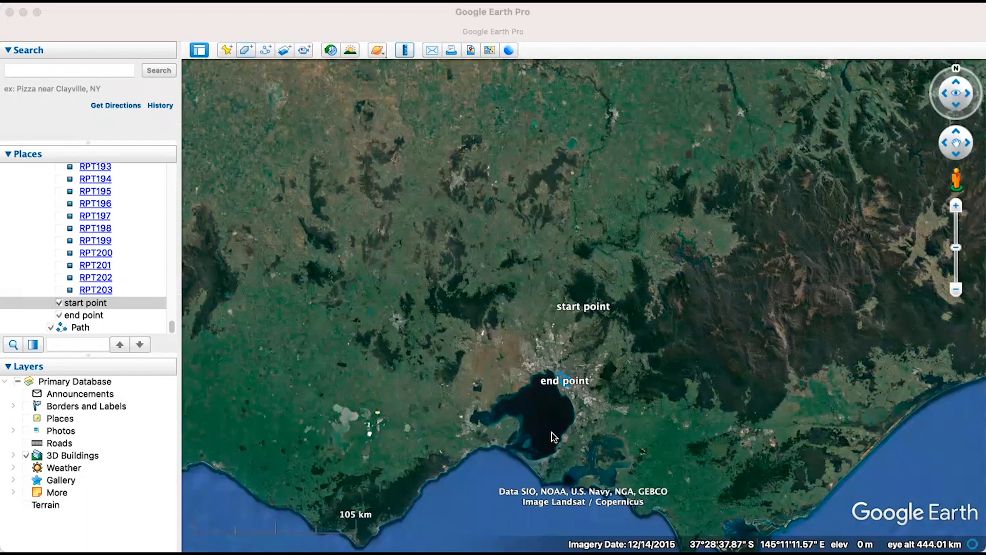
- Delete the start point and end point placemarks, and add an unnamed placemark with the description "start point" at the wide view
click(93, 307)
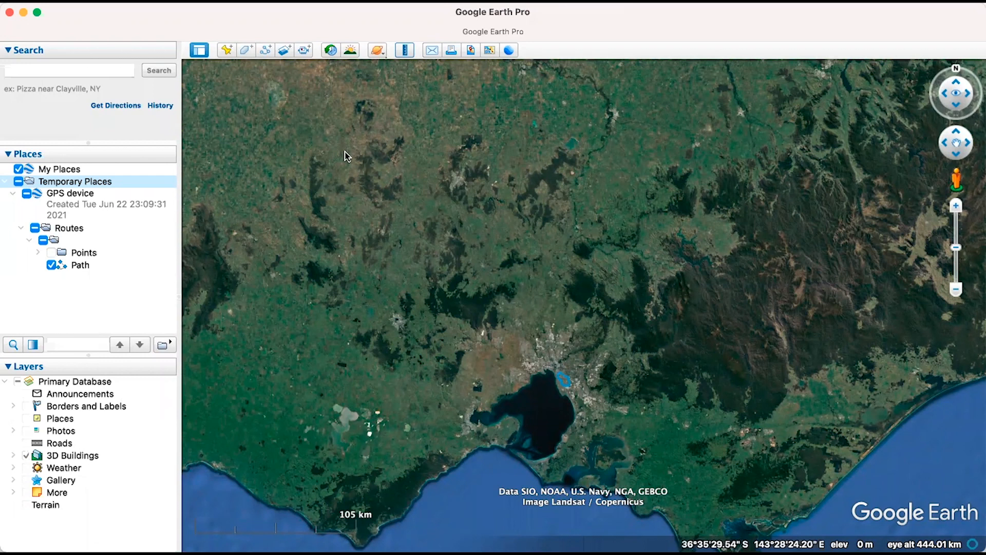
click(226, 51)
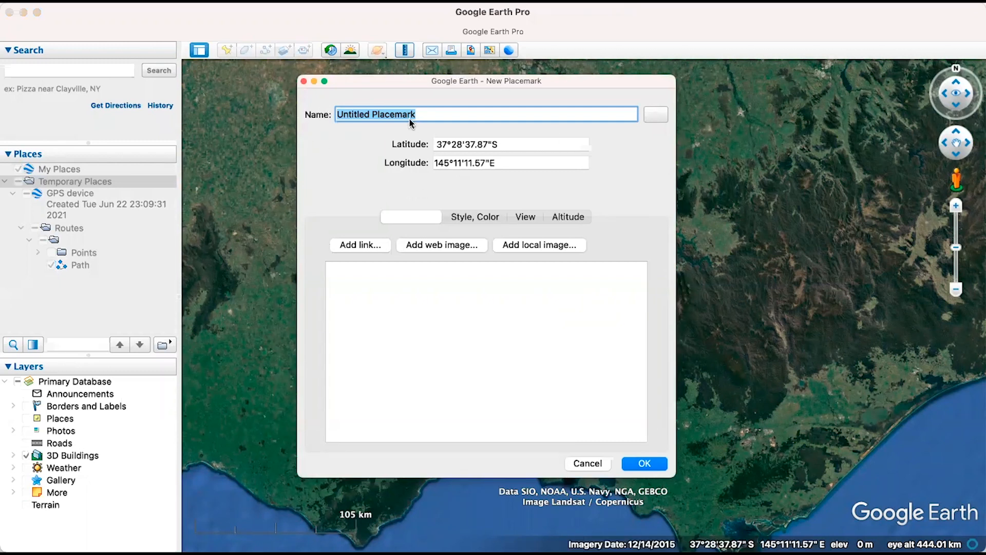
key(BackSpace)
click(396, 309)
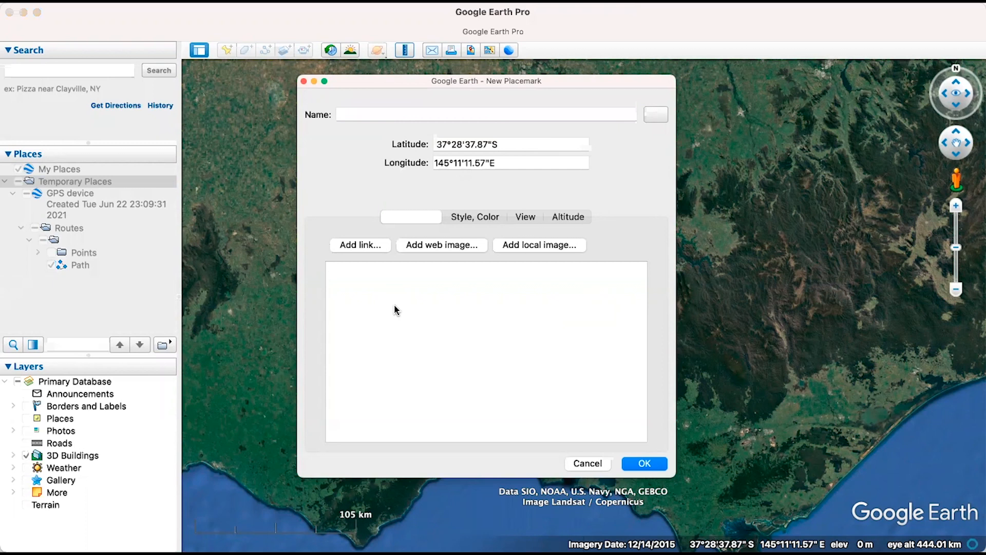
text(start point)
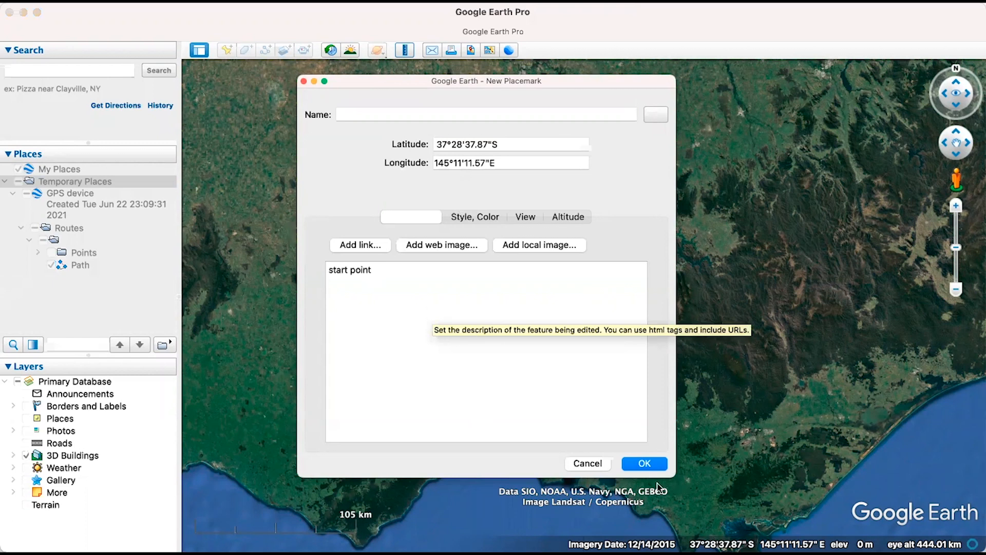
click(648, 464)
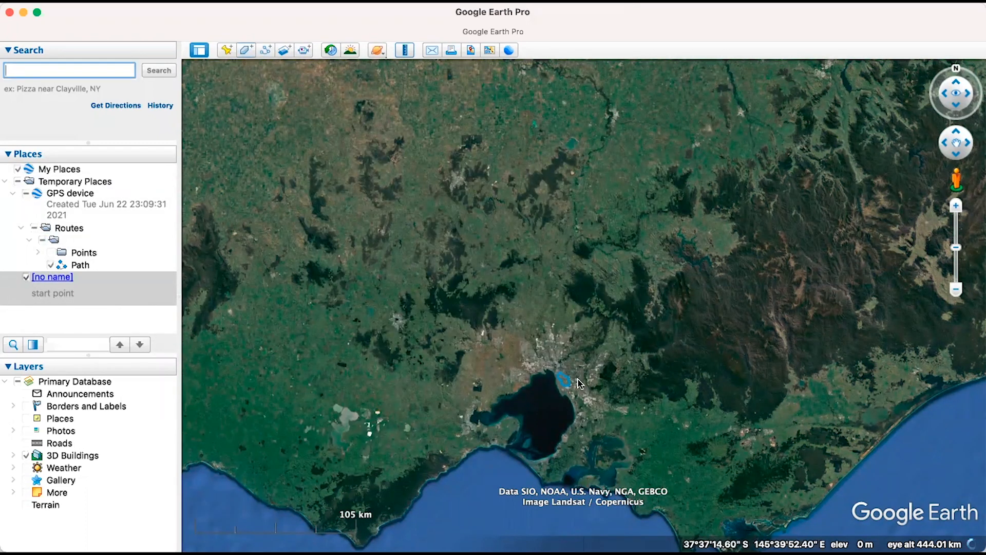
- Add an unnamed placemark with the description "end point" at a close view with the whole blue boundary path framed
scroll(560, 388, up, 10)
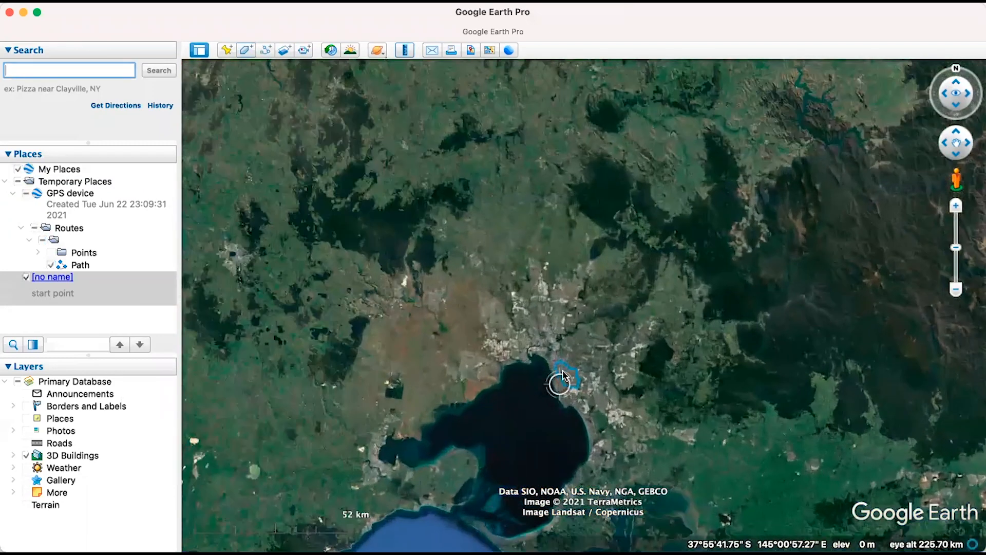
scroll(563, 374, up, 5)
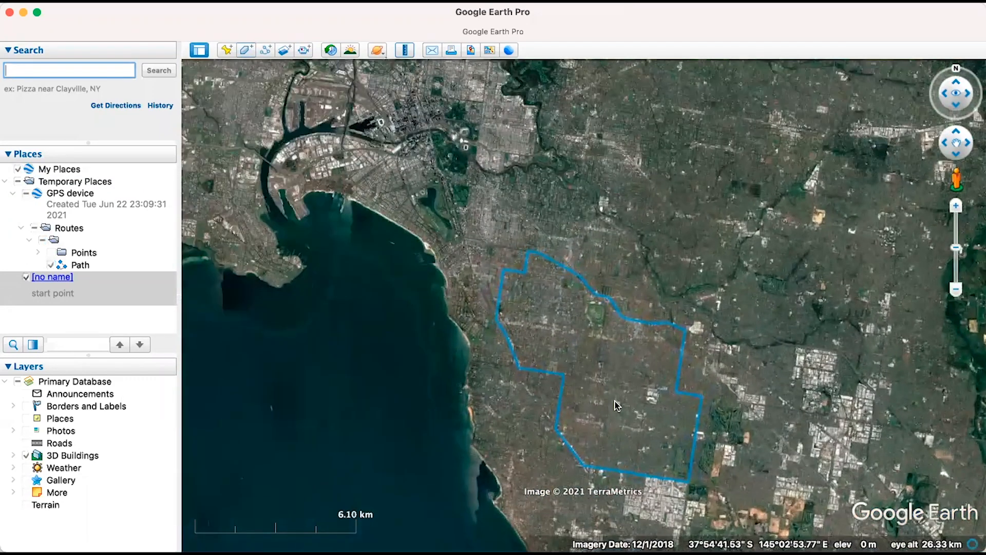
scroll(612, 403, down, 3)
scroll(608, 406, up, 5)
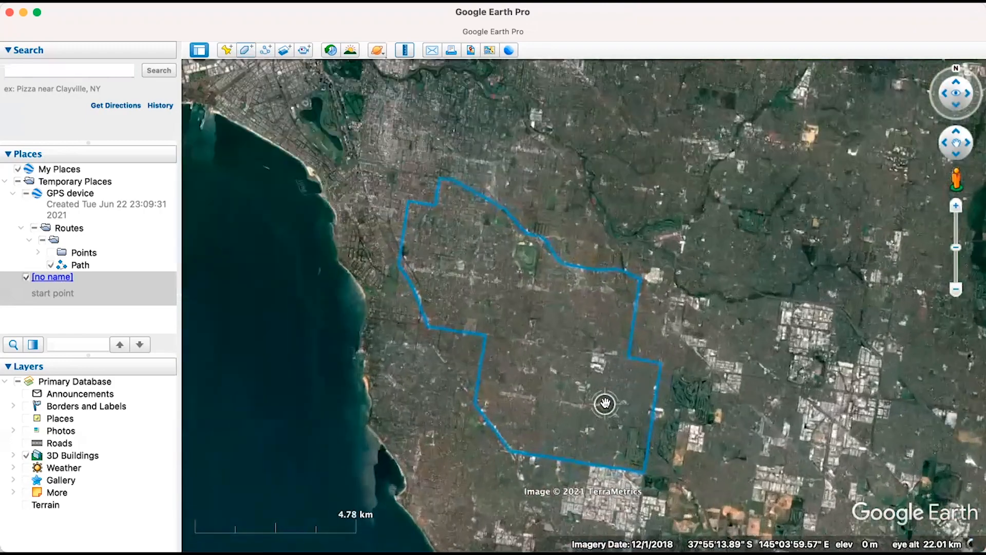
scroll(585, 362, up, 3)
scroll(584, 360, down, 3)
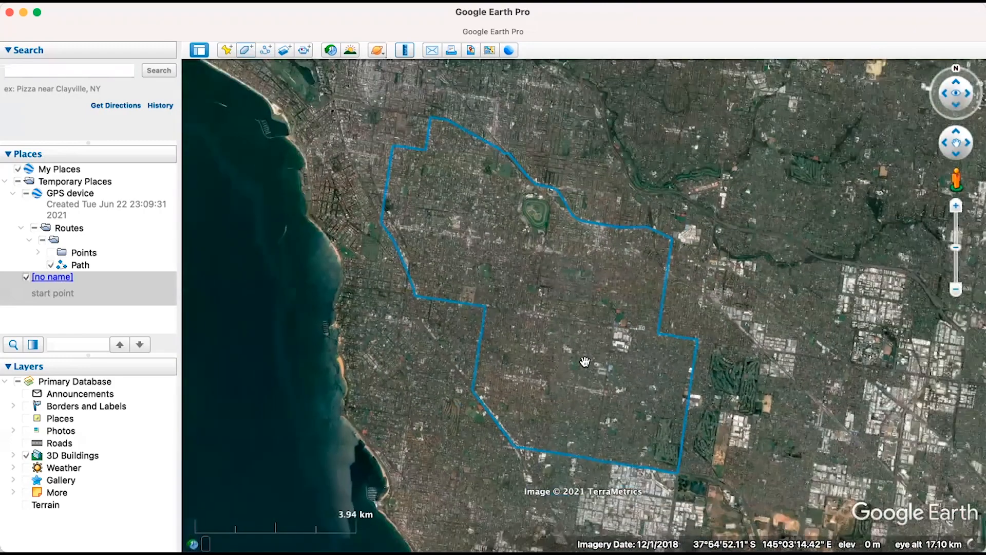
mouse_move(583, 354)
mouse_down()
mouse_move(590, 337)
mouse_move(596, 356)
mouse_up()
scroll(590, 338, up, 2)
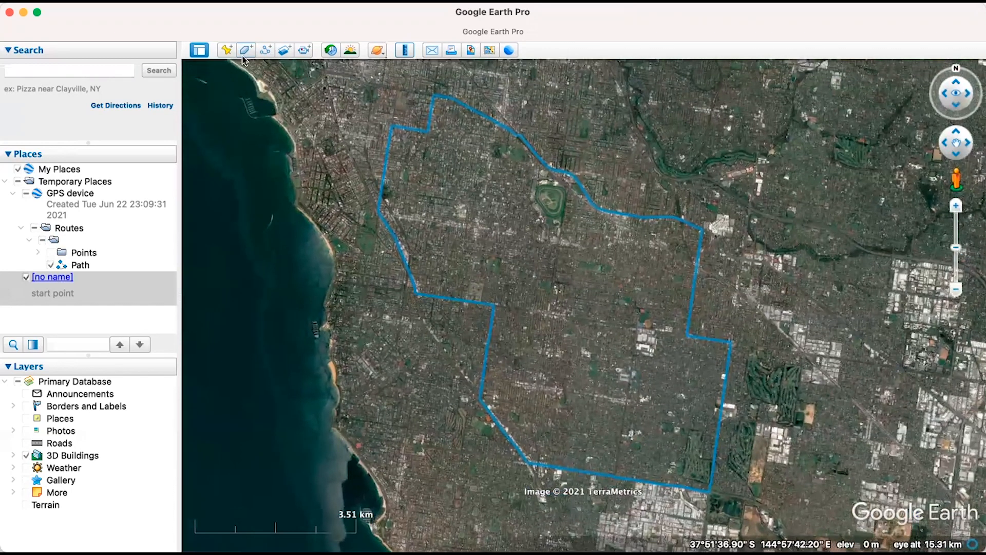
click(226, 50)
key(BackSpace)
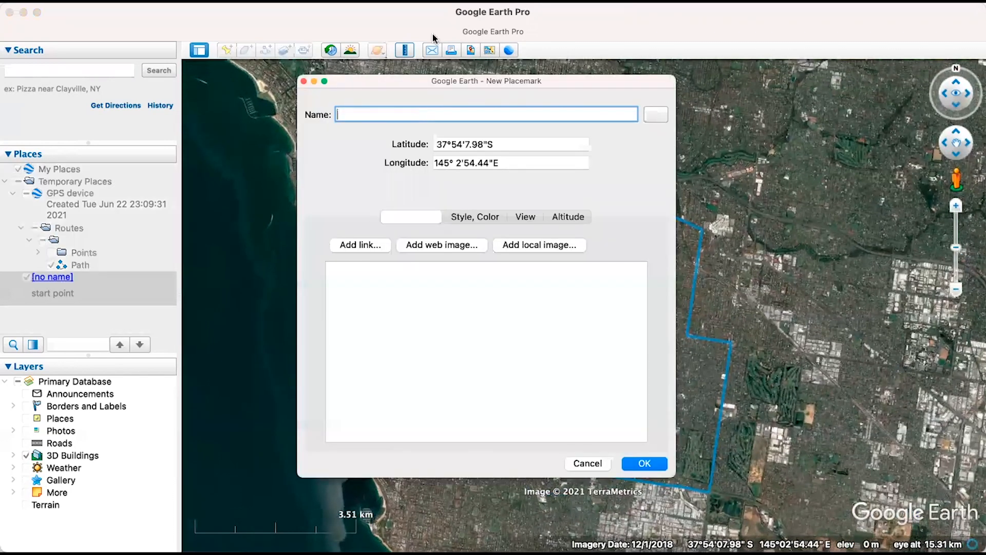
click(375, 314)
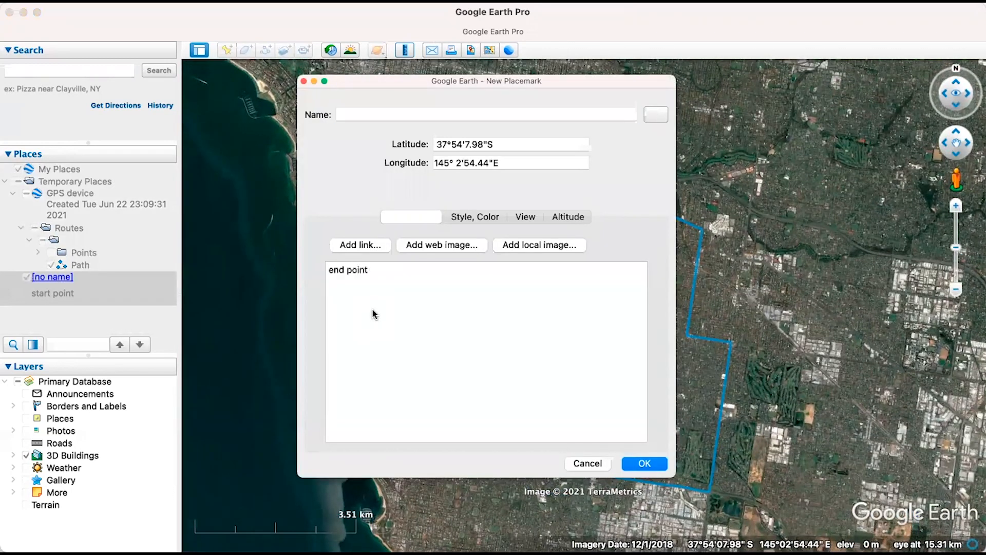
click(649, 464)
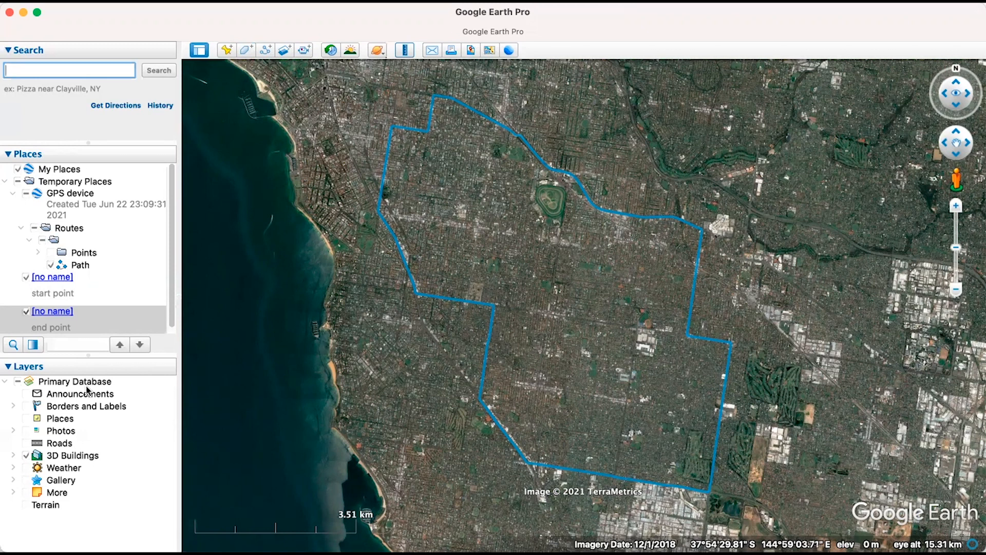
- Fly back to the wide regional view stored in the start point placemark
double_click(67, 297)
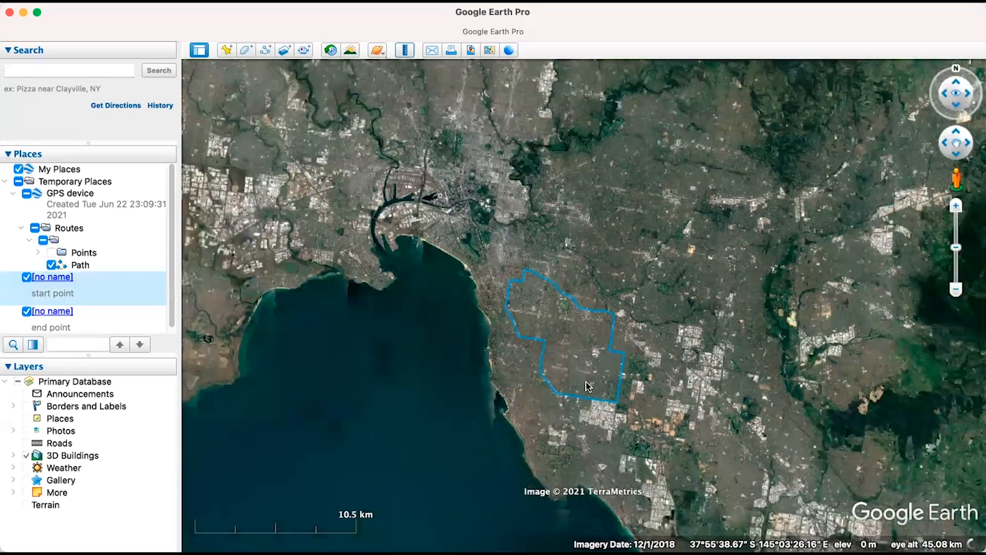
scroll(589, 386, down, 5)
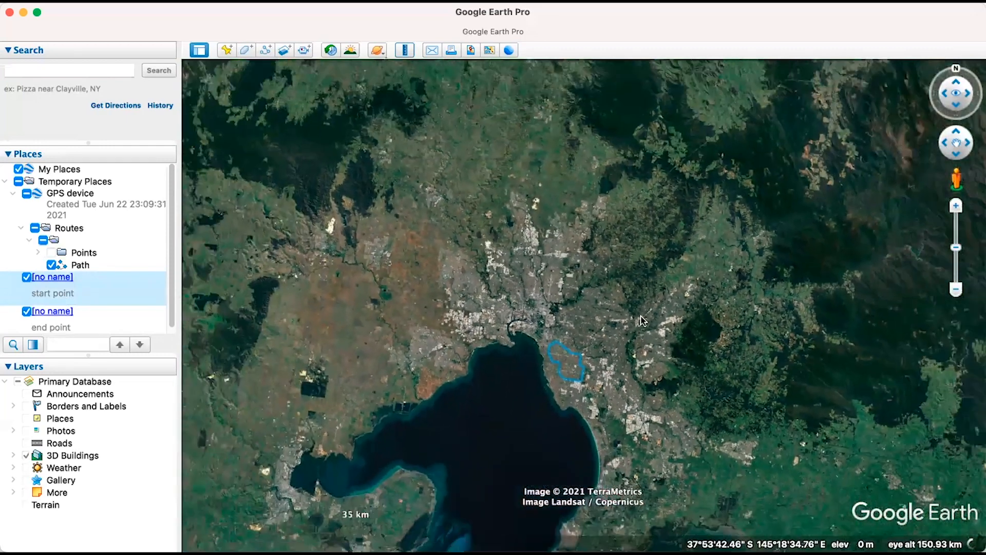
scroll(642, 321, down, 5)
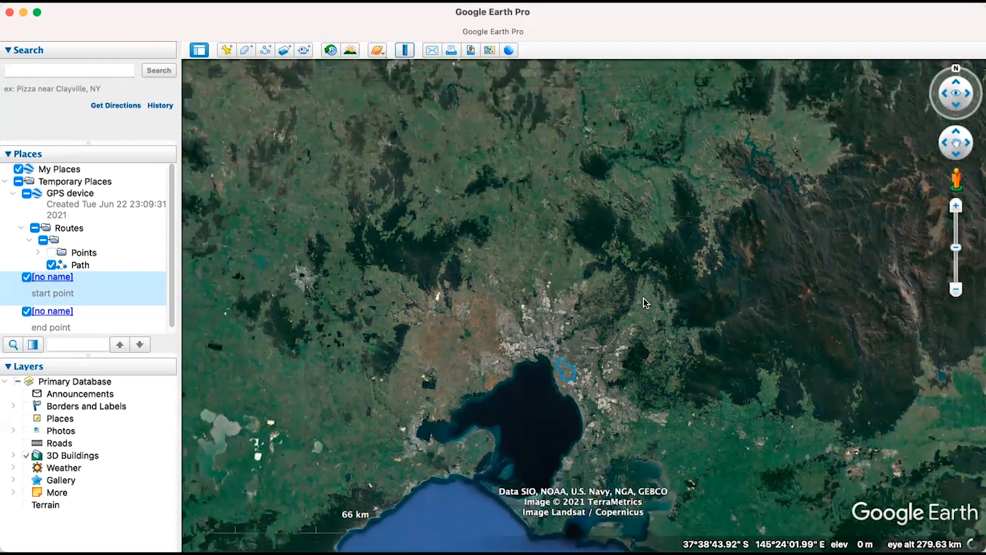
scroll(646, 303, down, 5)
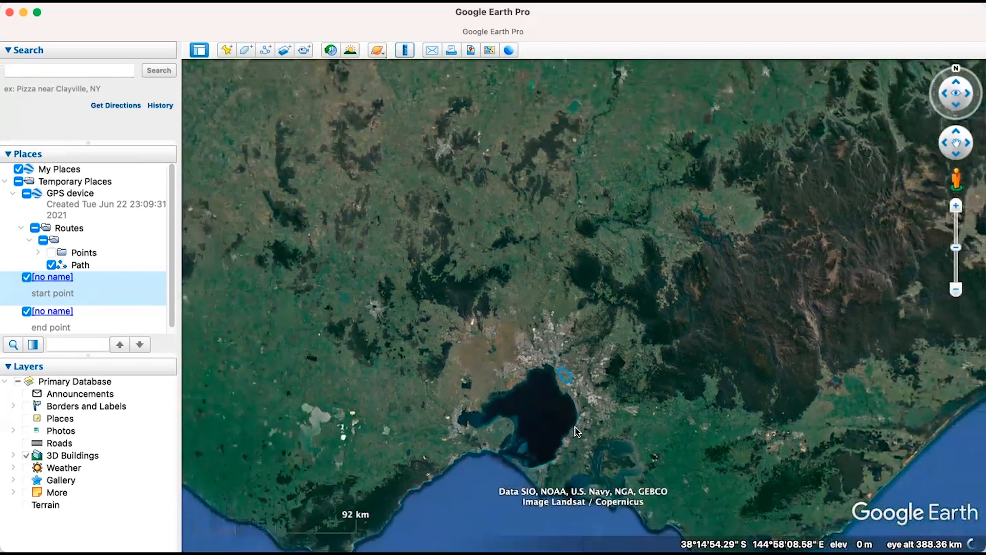
scroll(611, 411, down, 3)
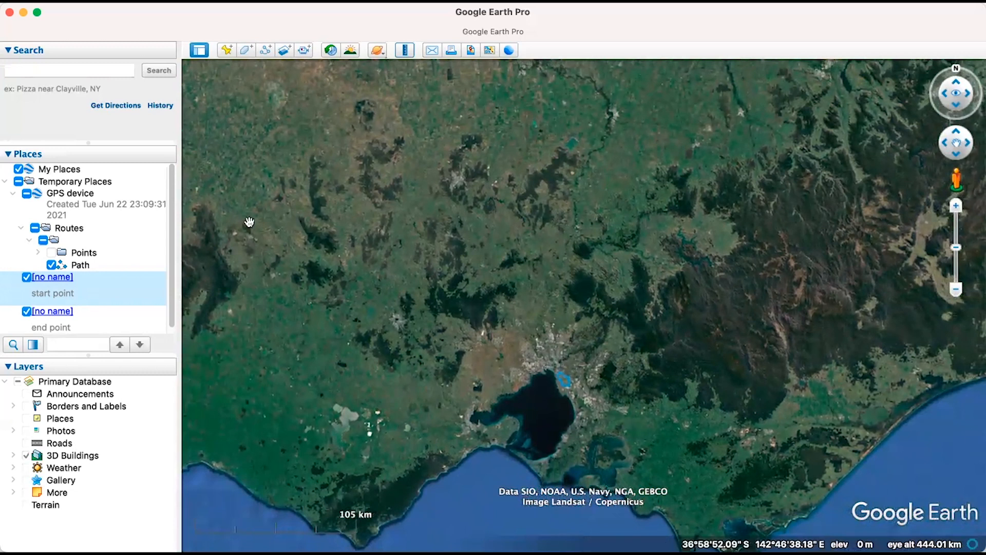
- Hide the toolbar, the scale legend and the status bar to clear the map view
click(201, 4)
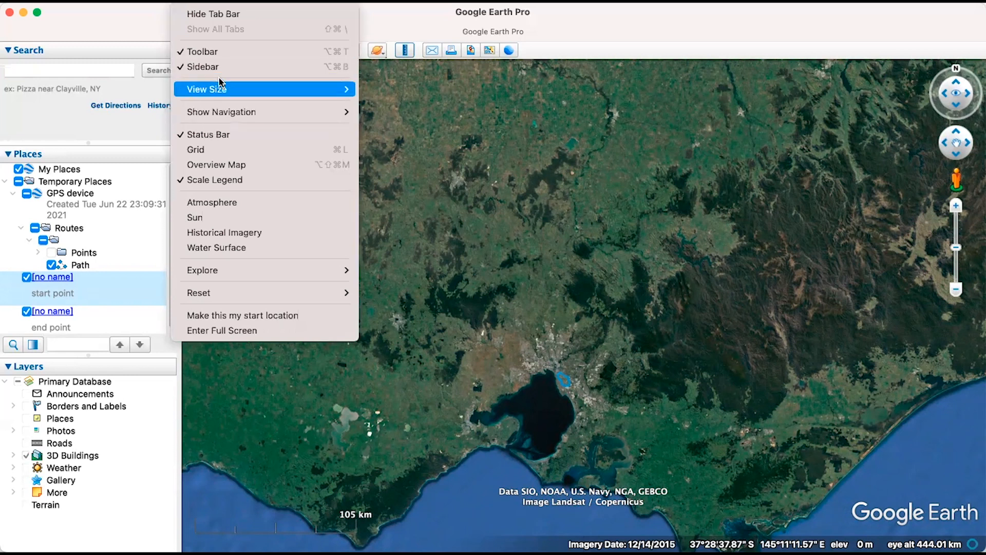
click(219, 52)
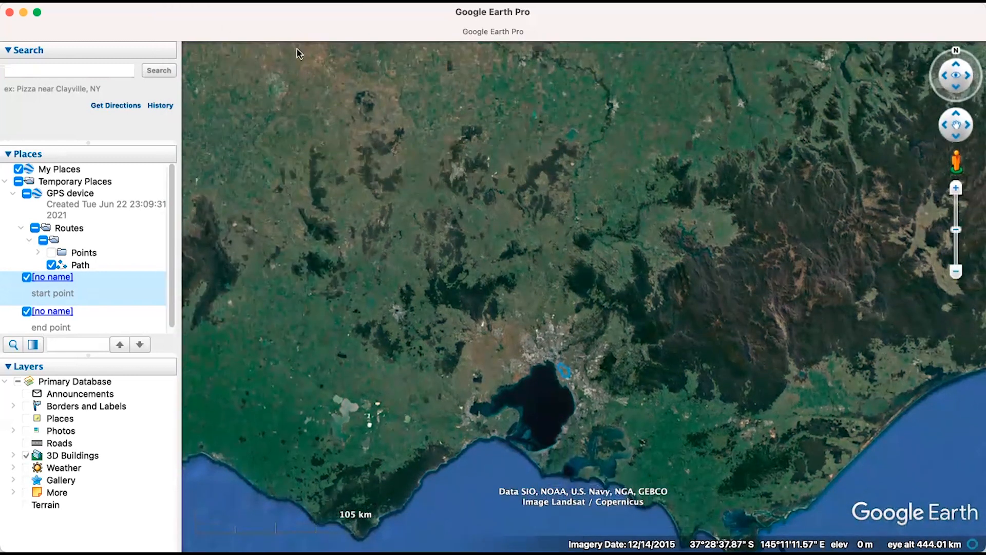
click(200, 4)
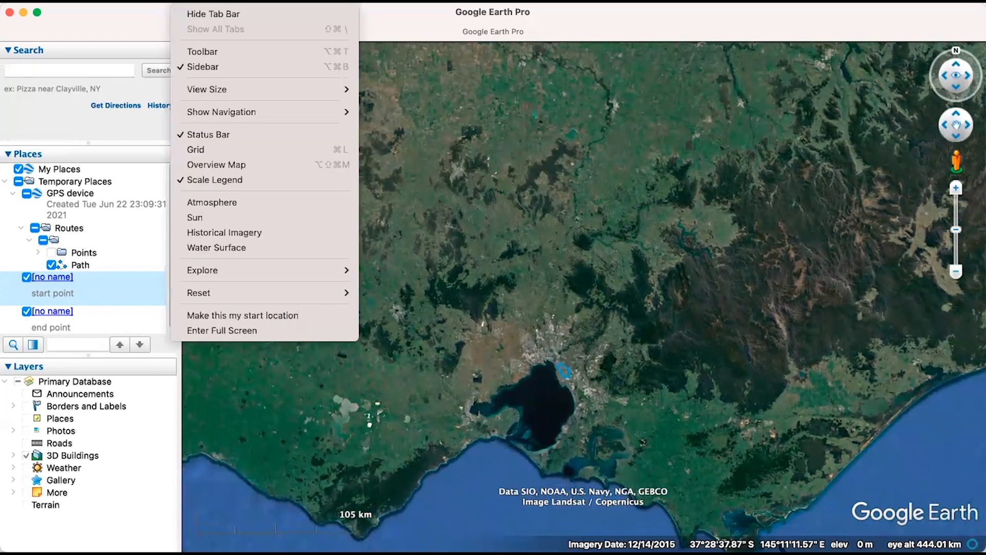
click(224, 180)
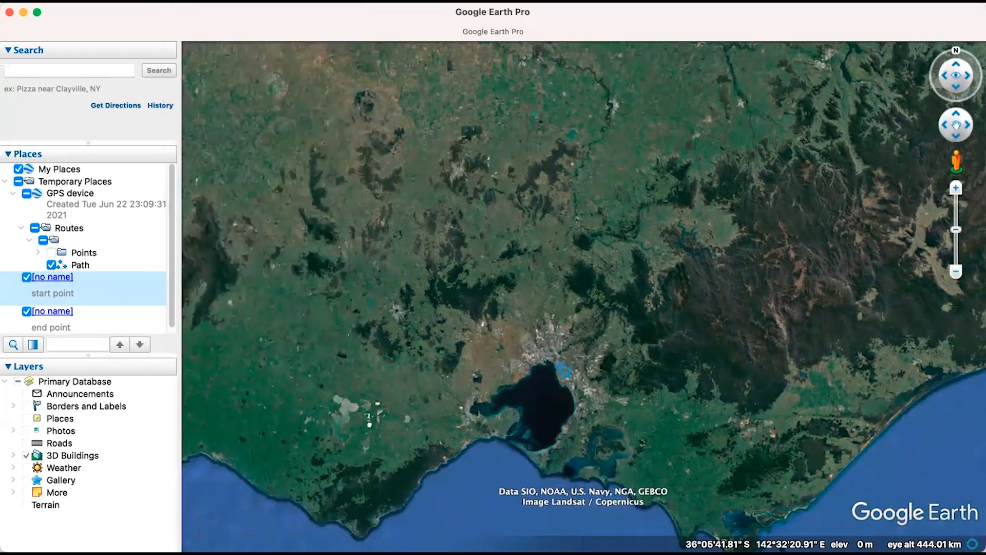
click(200, 4)
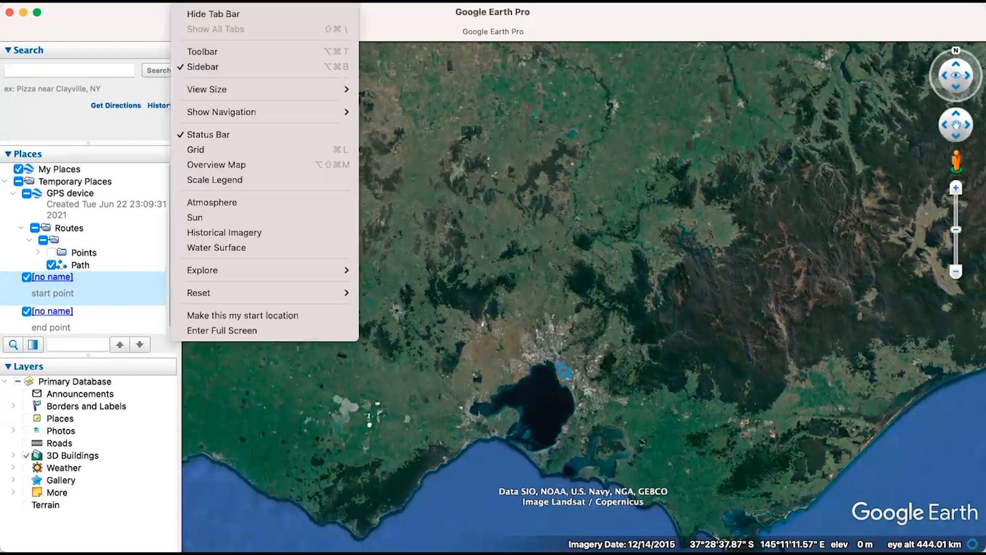
click(217, 135)
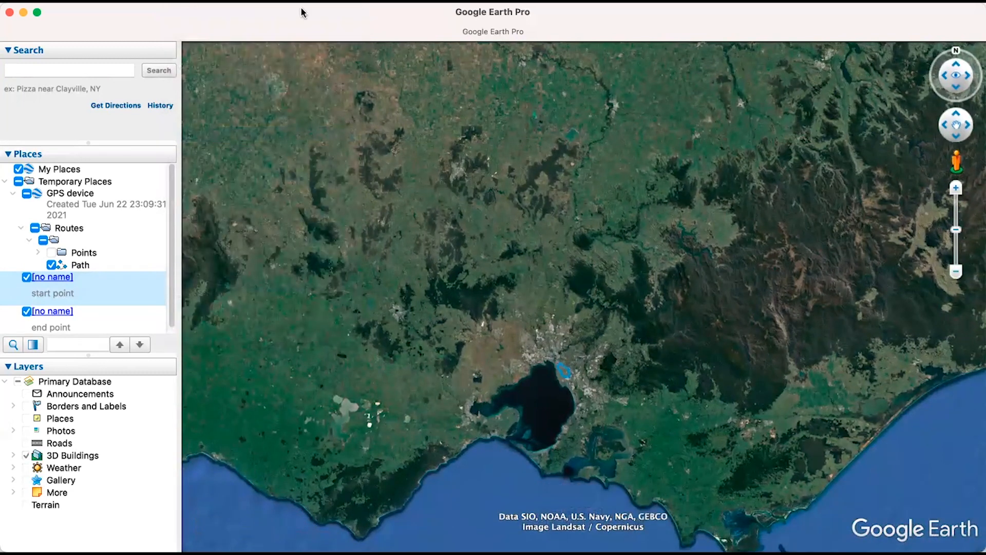
- Set the on-screen navigation controls to Never show
click(227, 2)
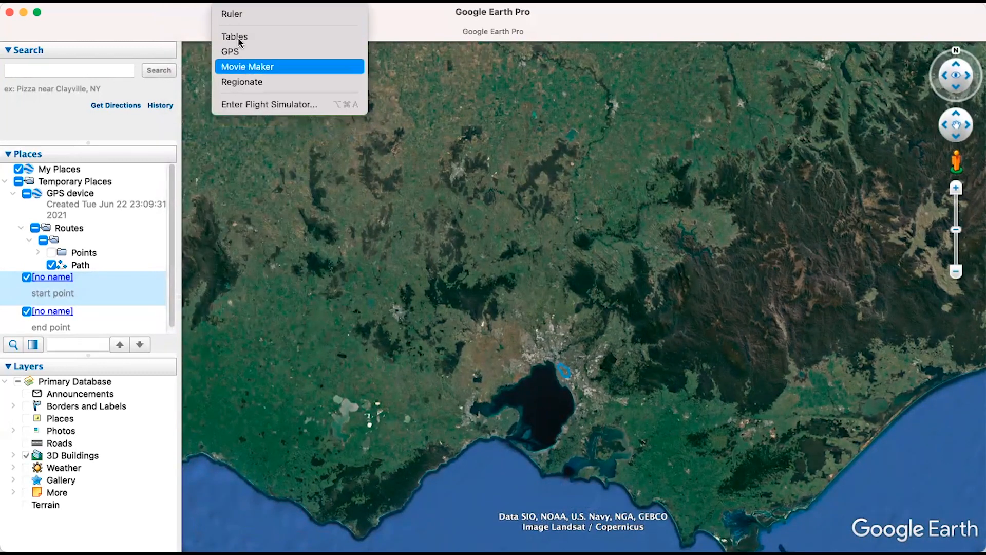
mouse_move(193, 2)
mouse_move(329, 112)
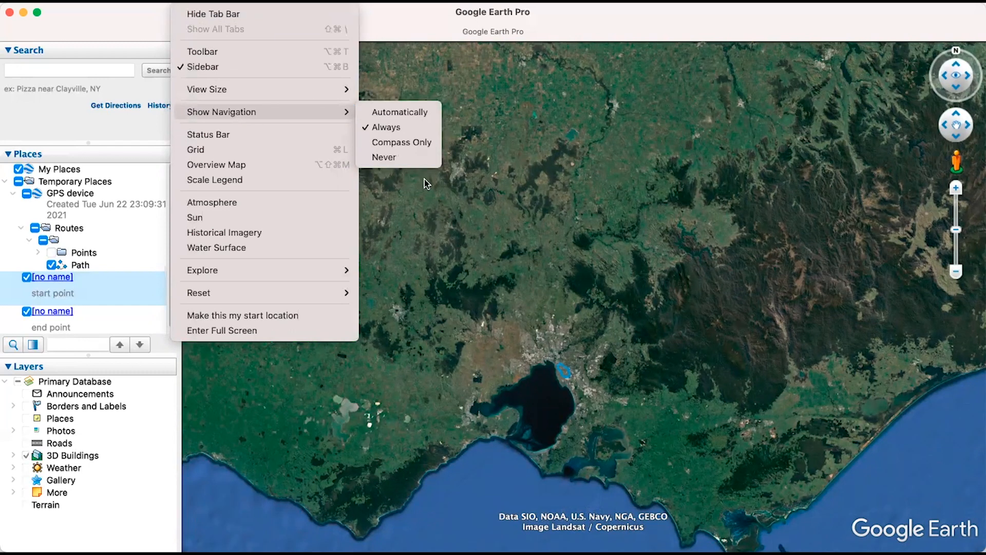
click(416, 162)
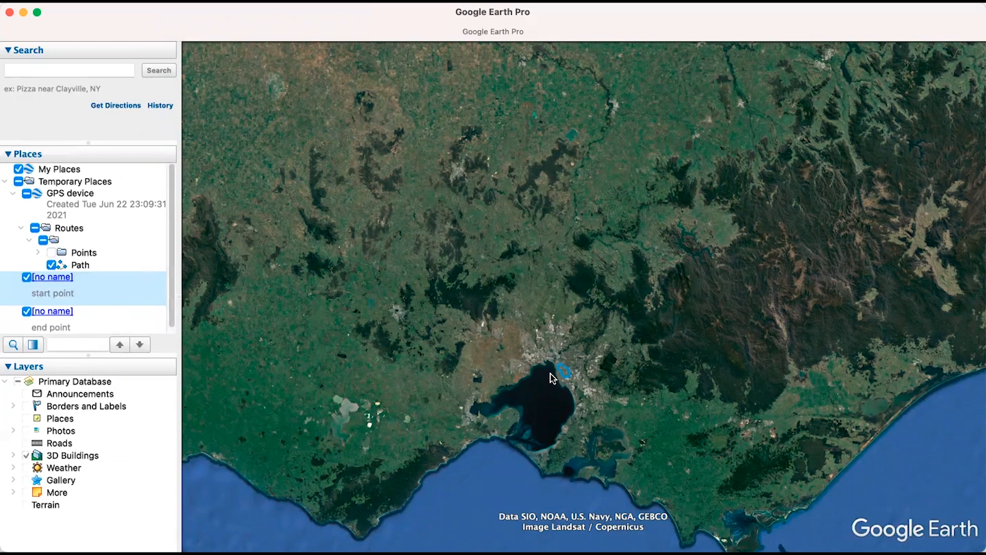
- Fly from the wide view to the close view stored in the end point placemark
double_click(86, 323)
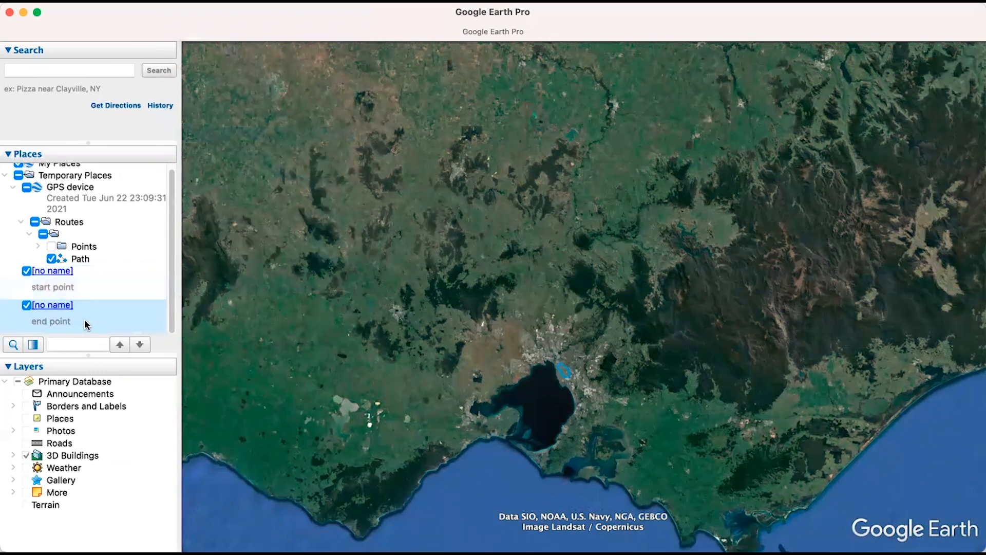